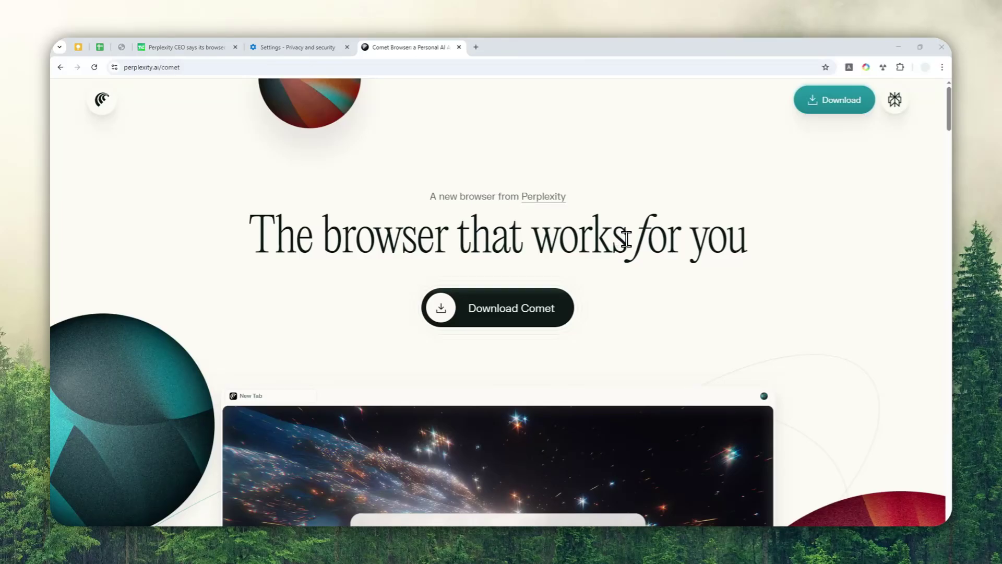
- Scroll through the Comet product page, then switch to the TechCrunch article on Perplexity's browser tracking
scroll(629, 214, down, 3)
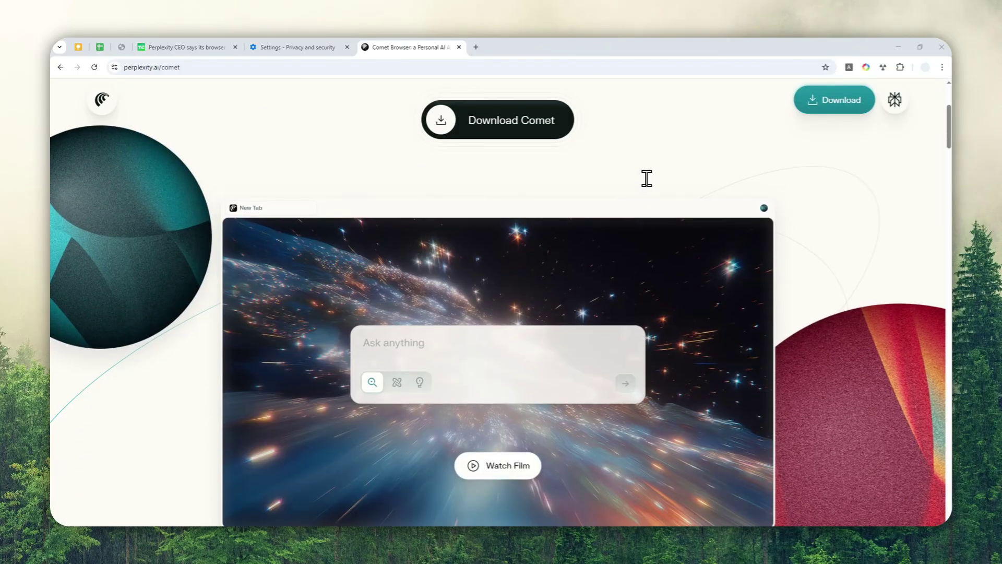
scroll(618, 167, down, 3)
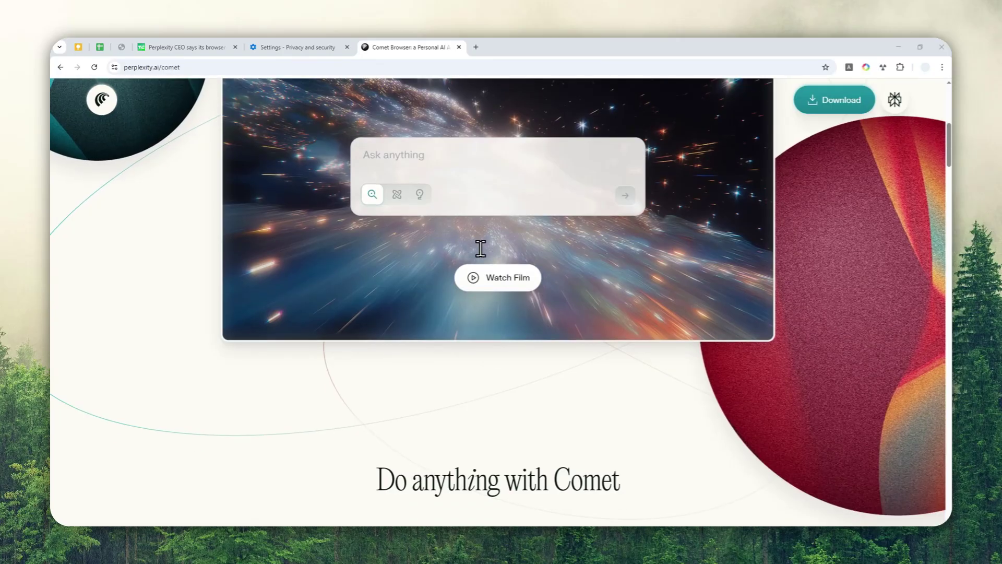
scroll(576, 209, down, 3)
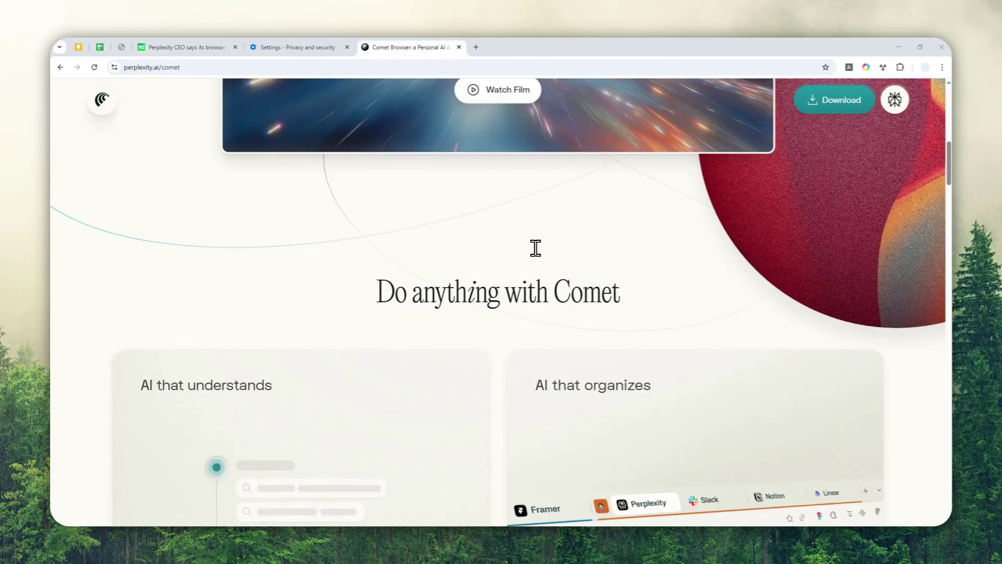
scroll(535, 246, down, 2)
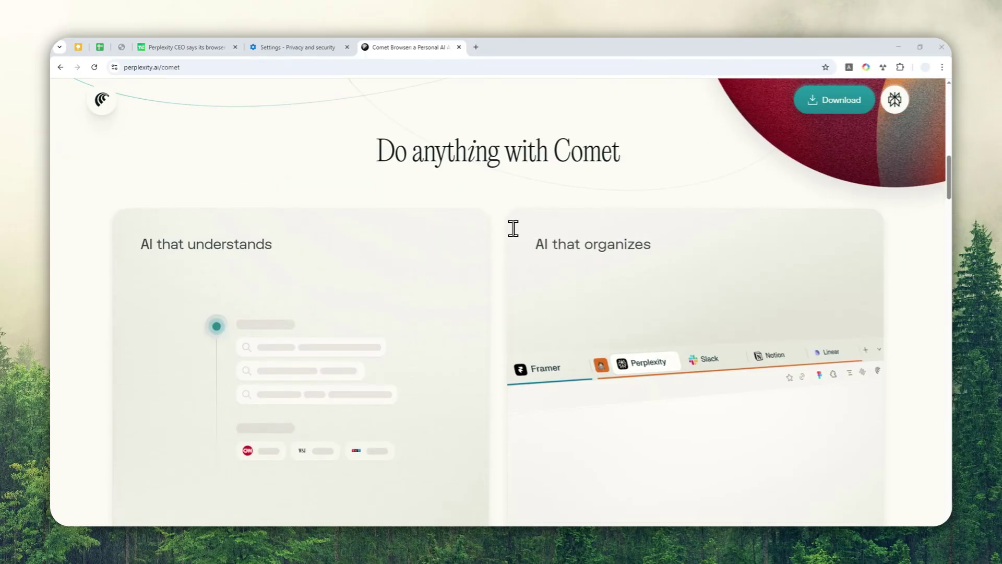
scroll(514, 282, down, 2)
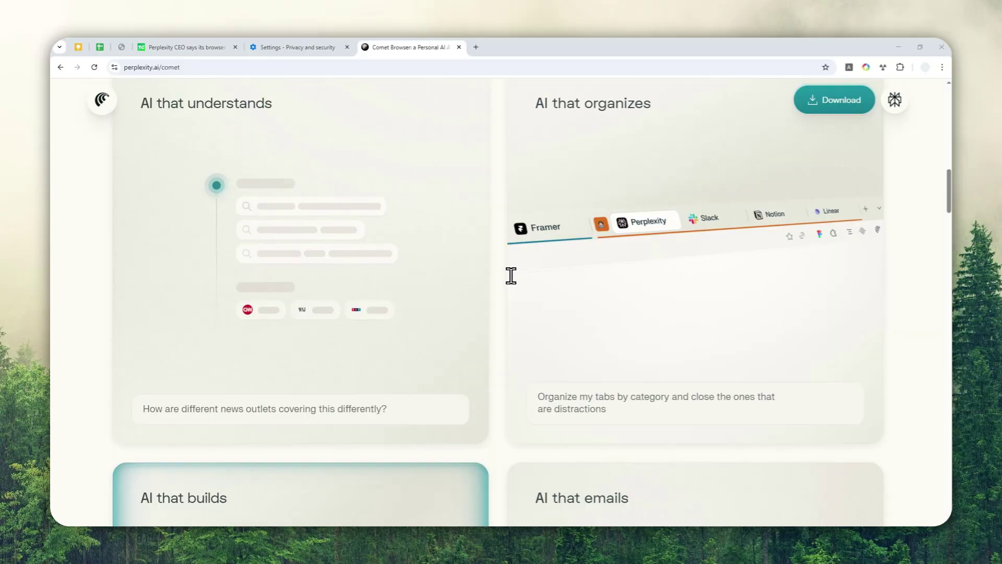
scroll(513, 264, down, 3)
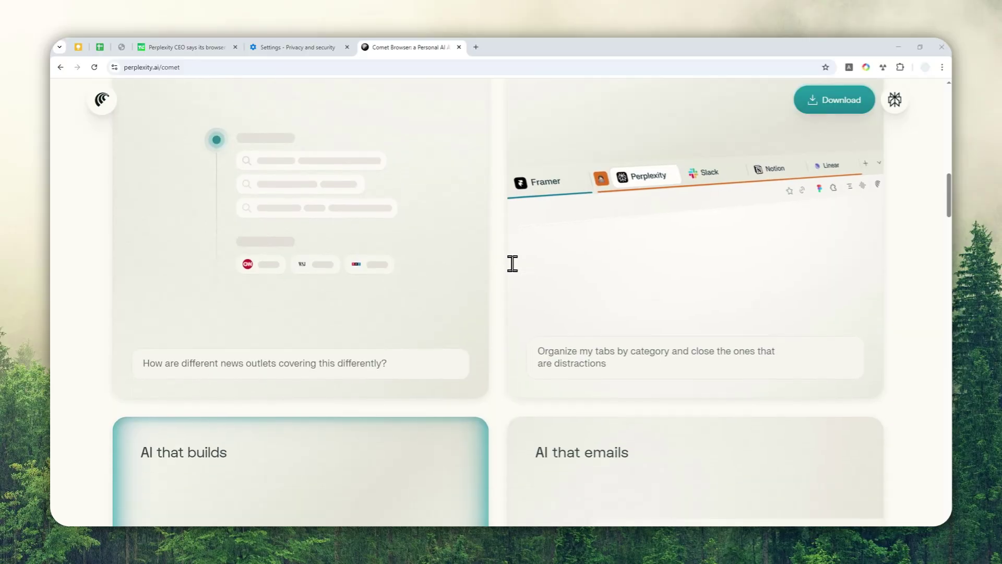
scroll(512, 267, down, 3)
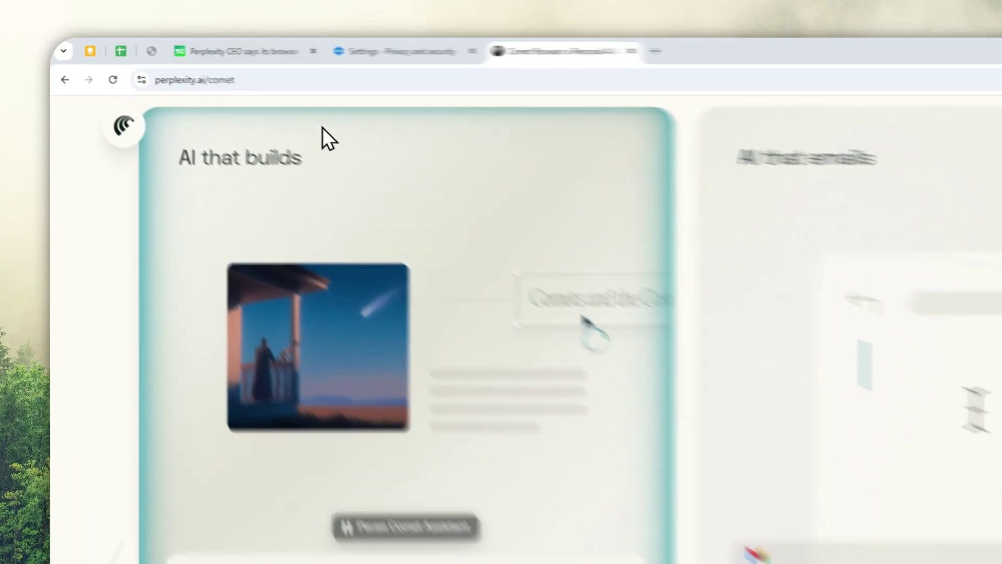
click(203, 46)
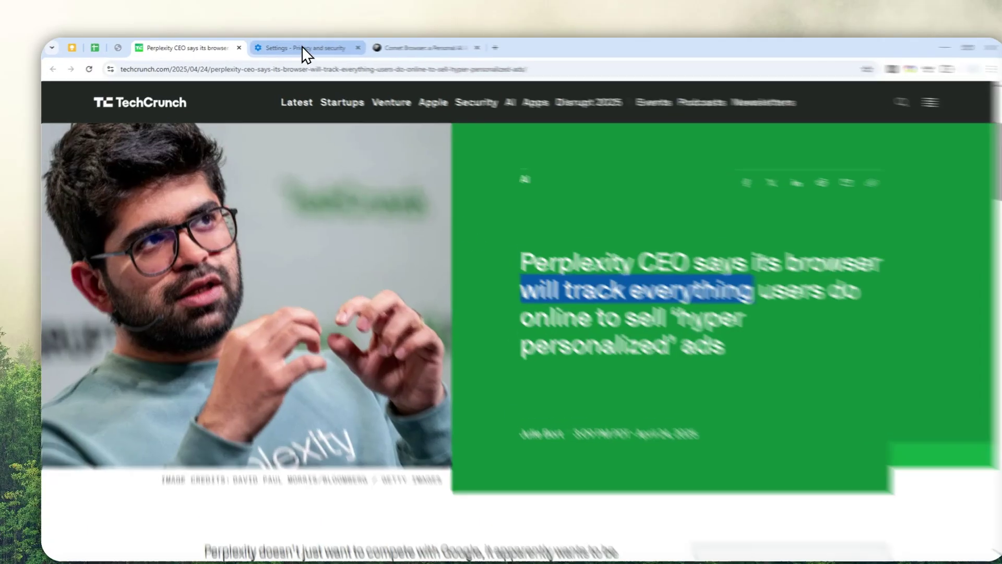
- Glance at Chrome's Privacy and security settings, then return to the top of the Comet product page
click(301, 47)
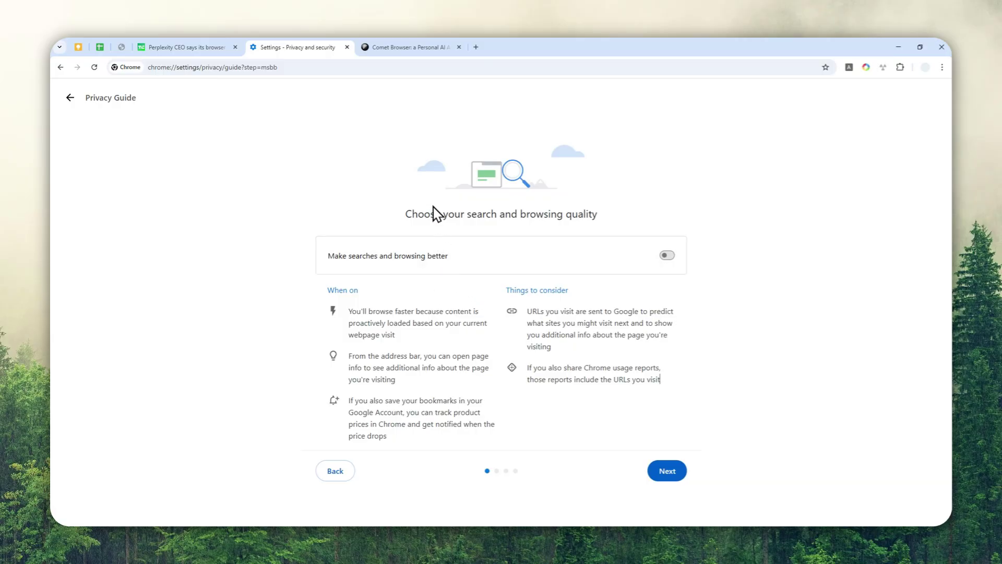
click(418, 47)
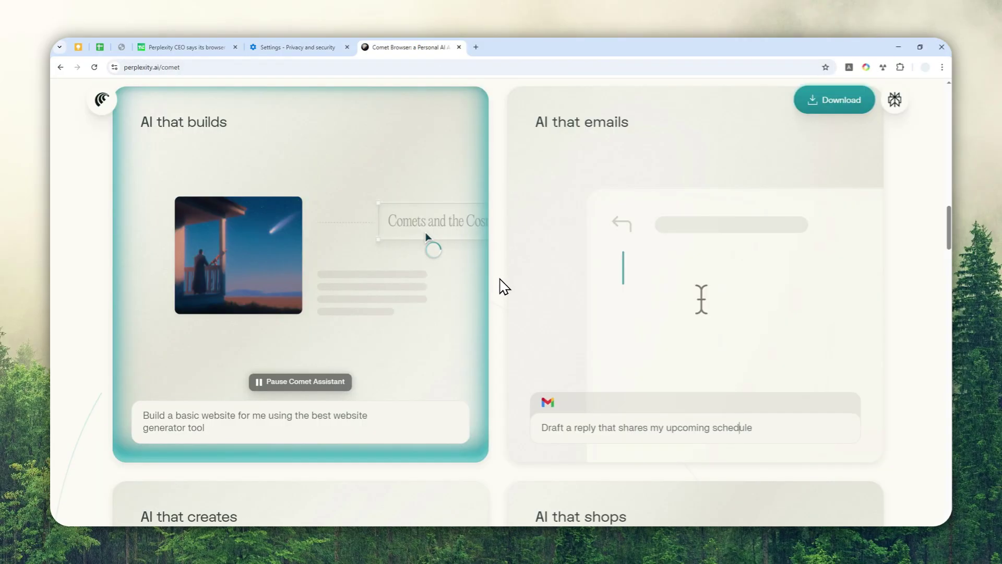
scroll(501, 285, up, 20)
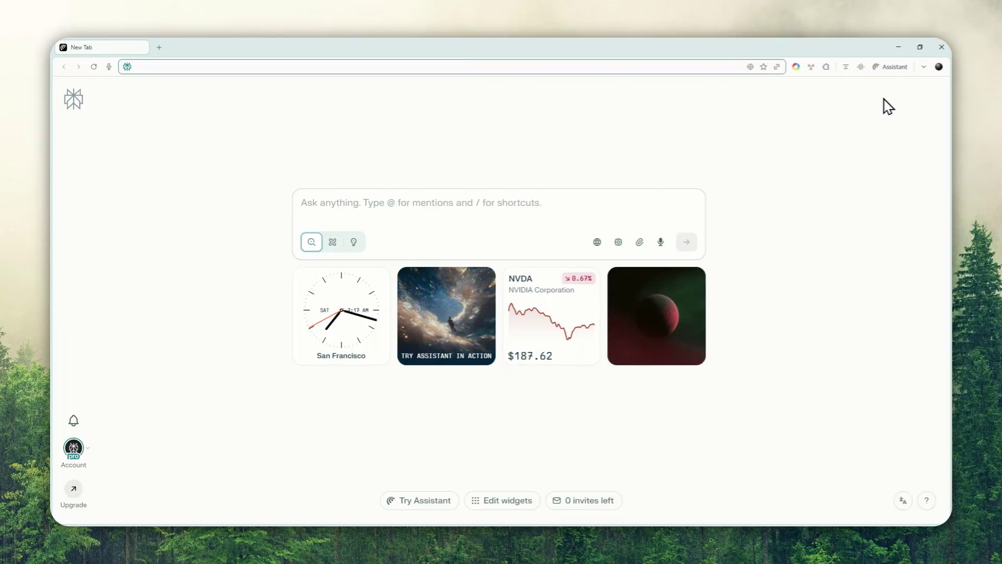
- Go to Comet's Privacy and security settings and scroll to Private data
click(924, 66)
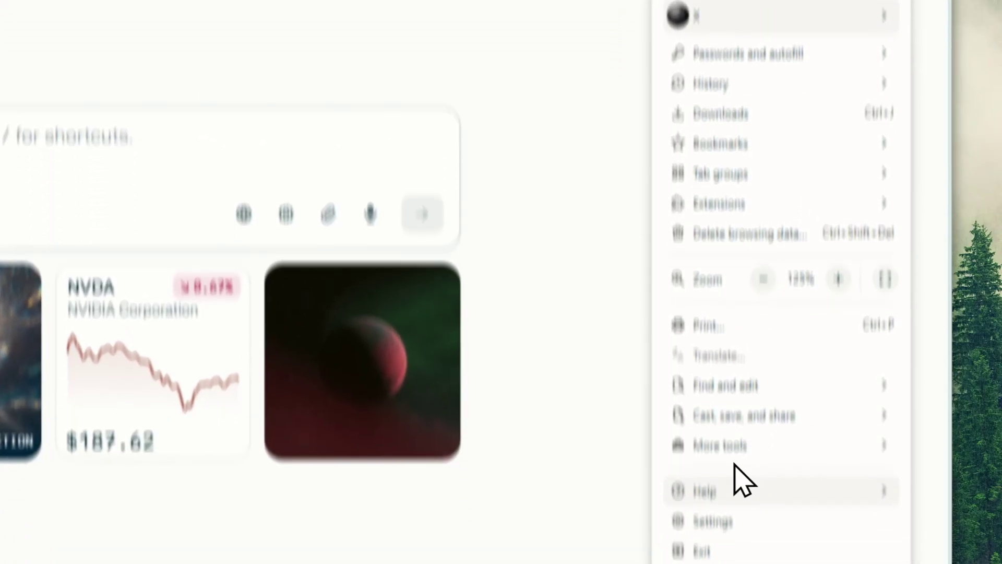
click(712, 521)
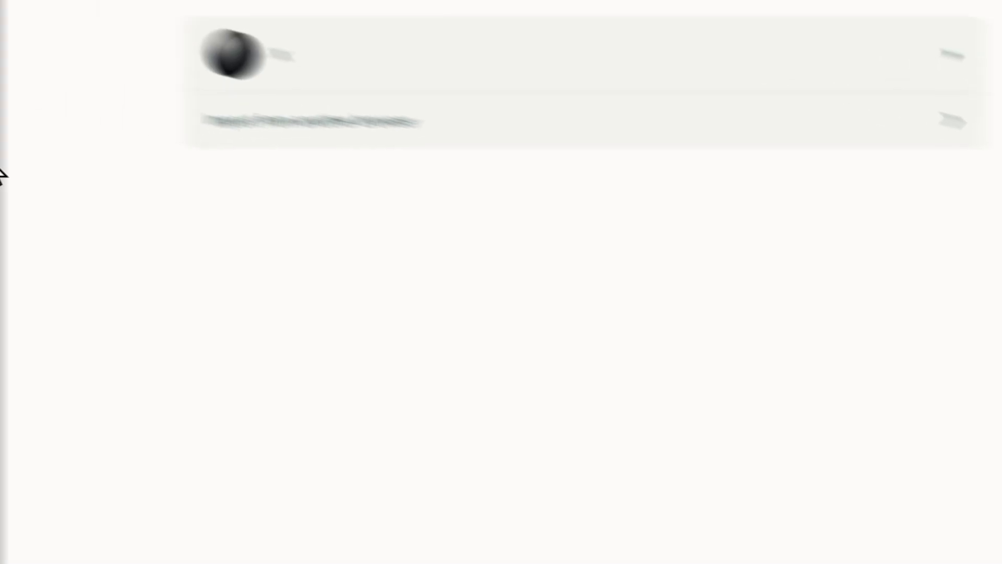
click(198, 265)
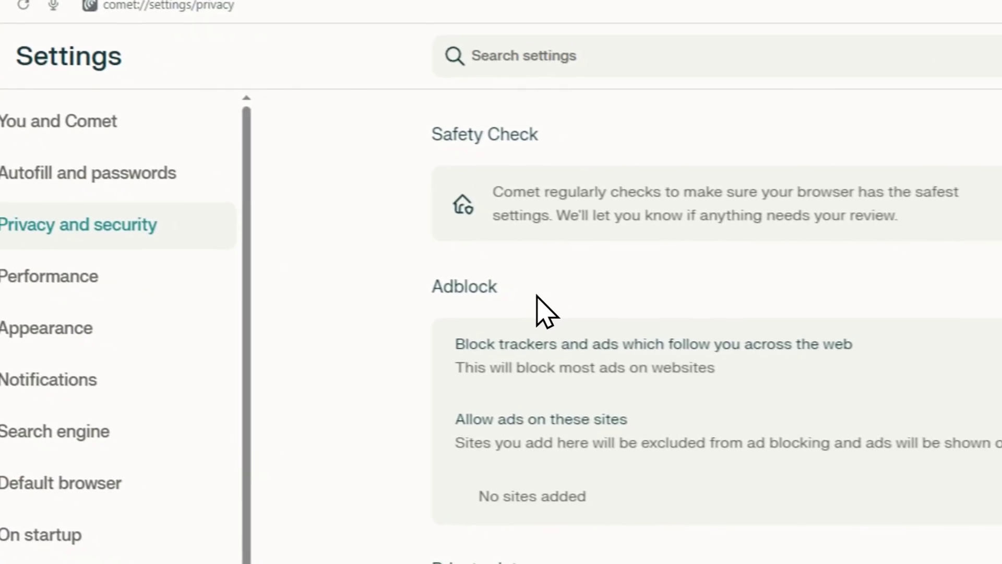
scroll(621, 318, down, 3)
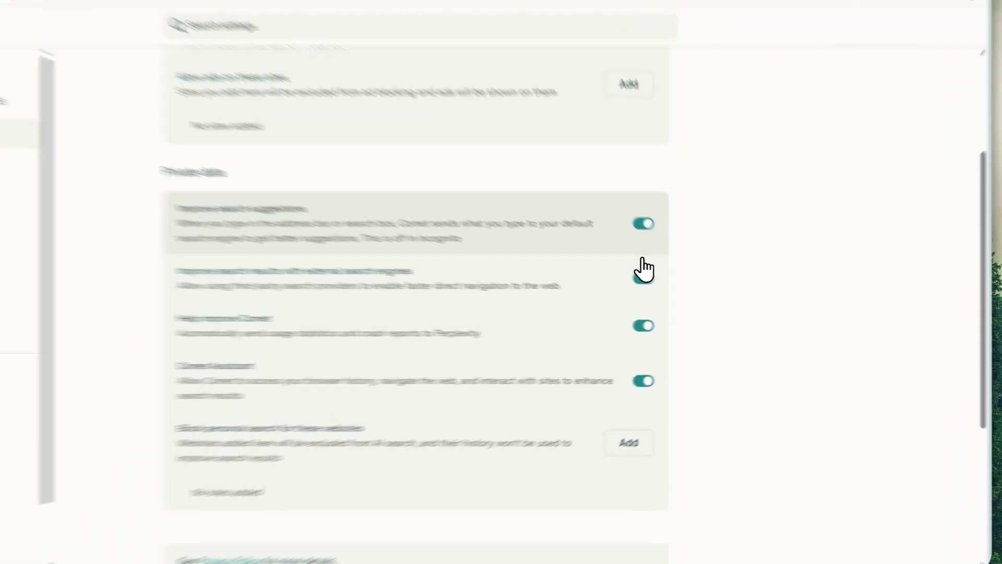
- Switch off search suggestions, external search engines, Help improve Comet, and Comet Assistant history access
click(677, 249)
click(677, 293)
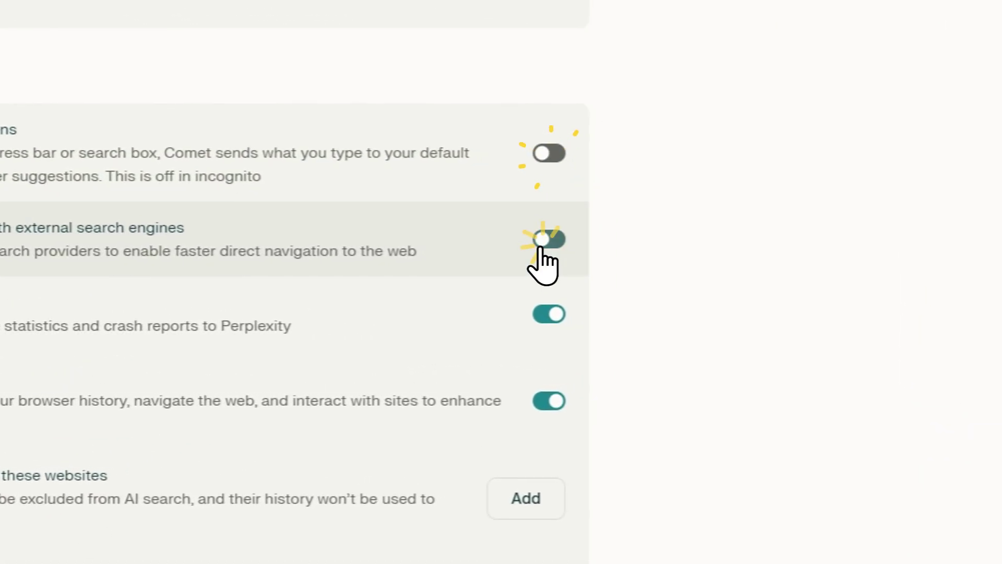
click(543, 314)
click(544, 402)
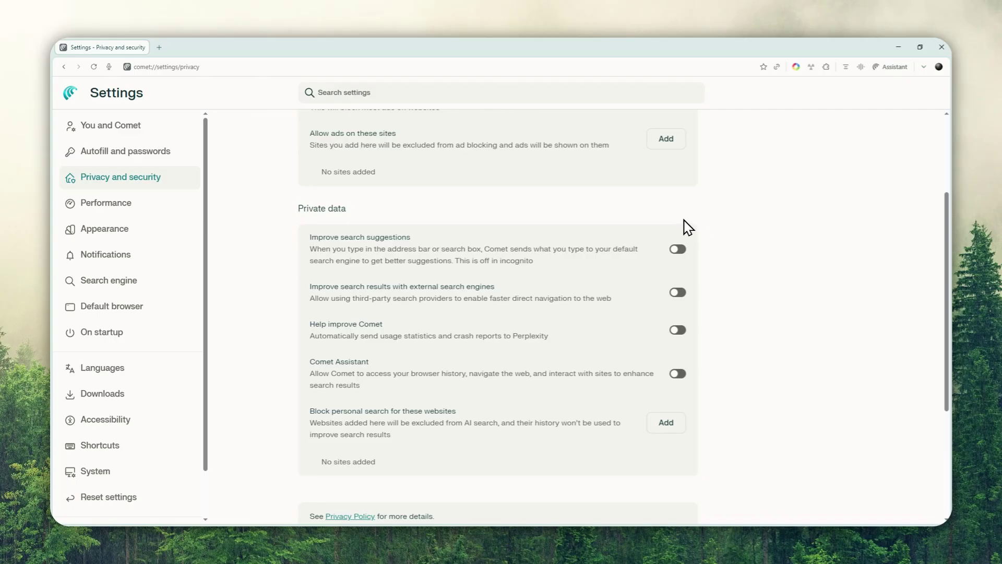
- In Security settings, turn on 'Always use secure connections'
scroll(689, 227, down, 4)
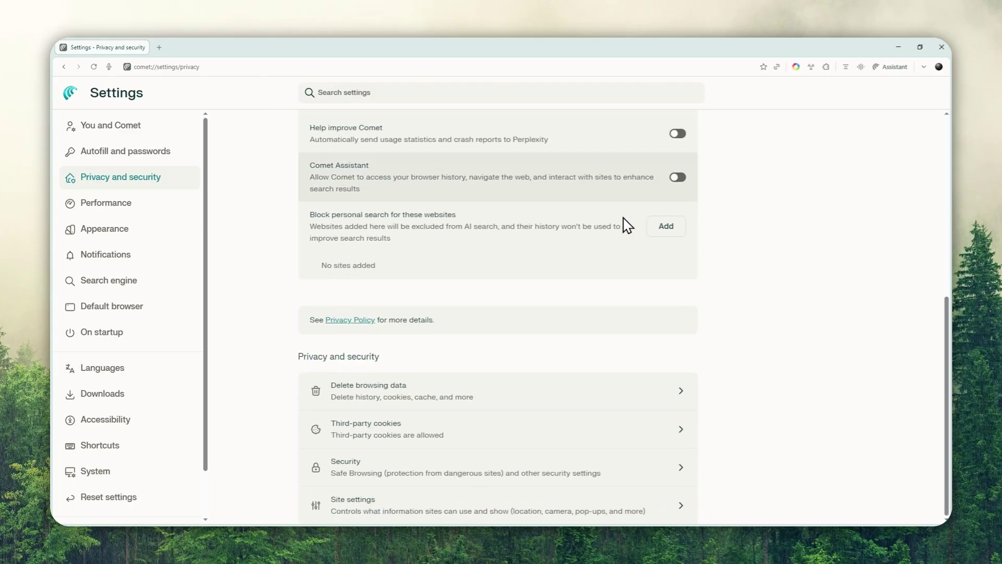
click(348, 466)
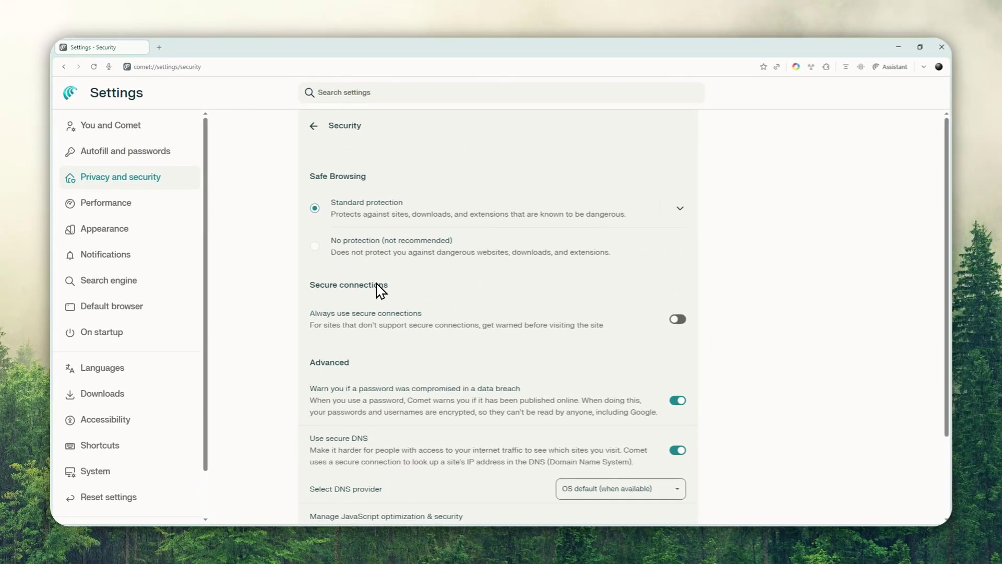
click(675, 320)
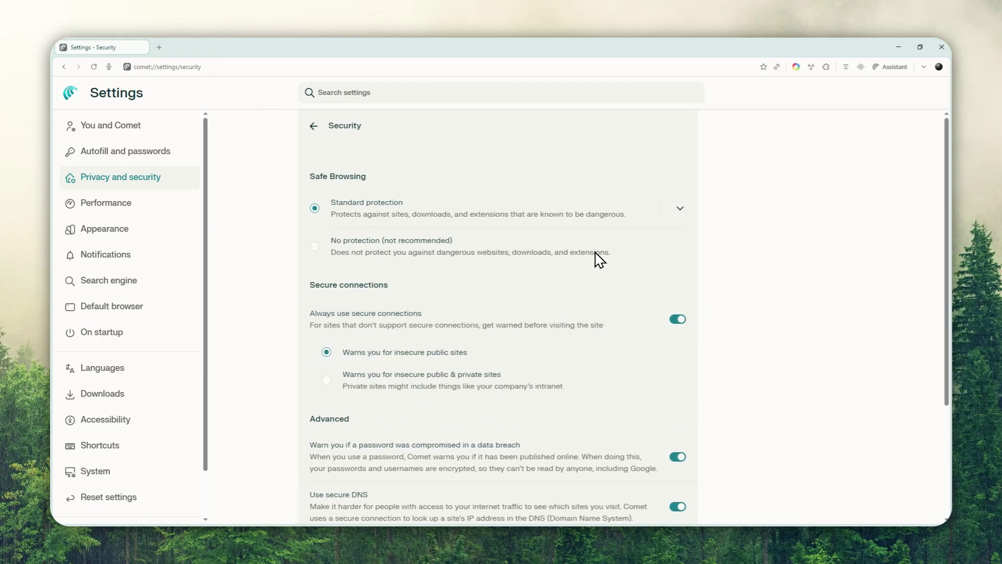
- Set the secure DNS provider to Cloudflare (1.1.1.1)
scroll(616, 246, down, 3)
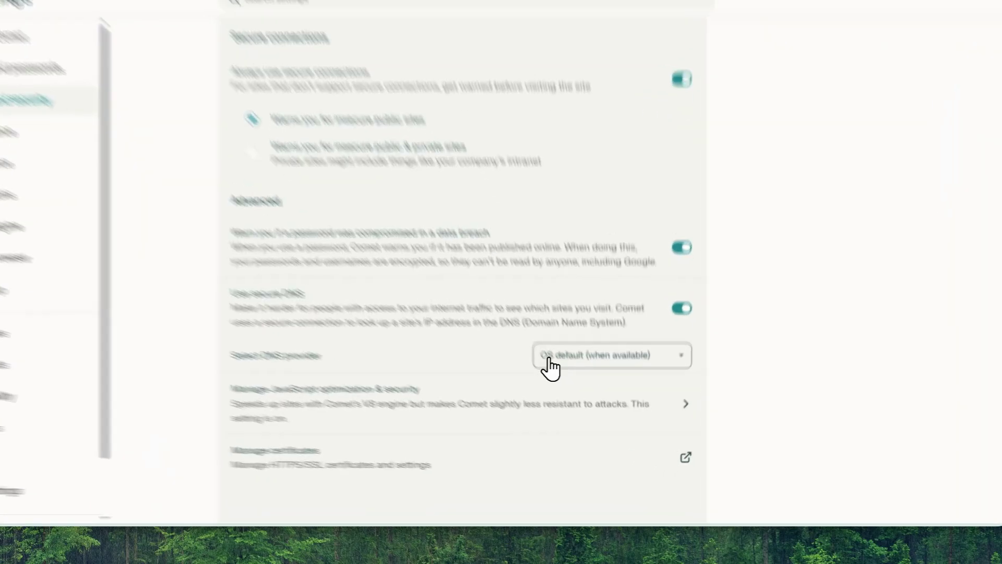
click(549, 360)
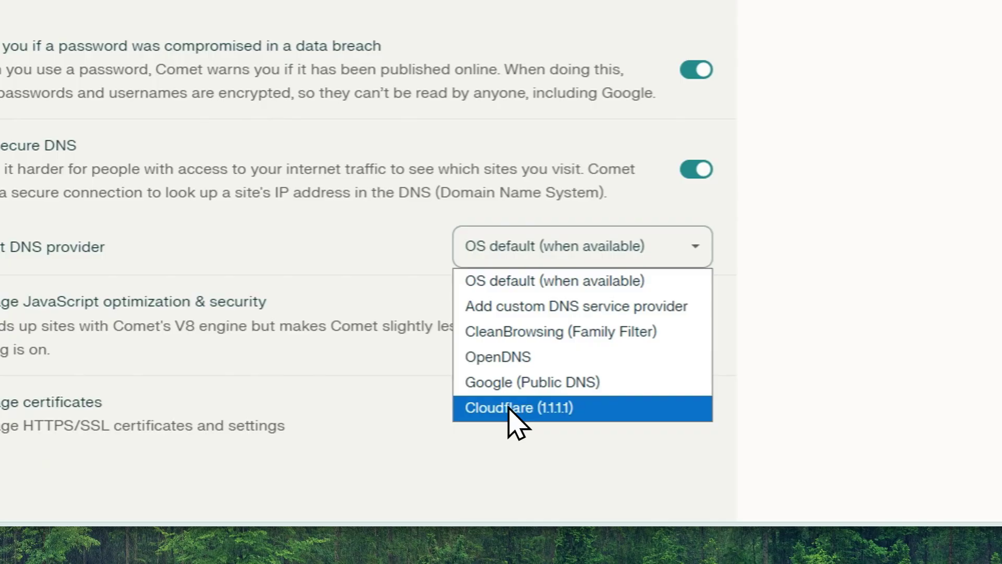
click(509, 408)
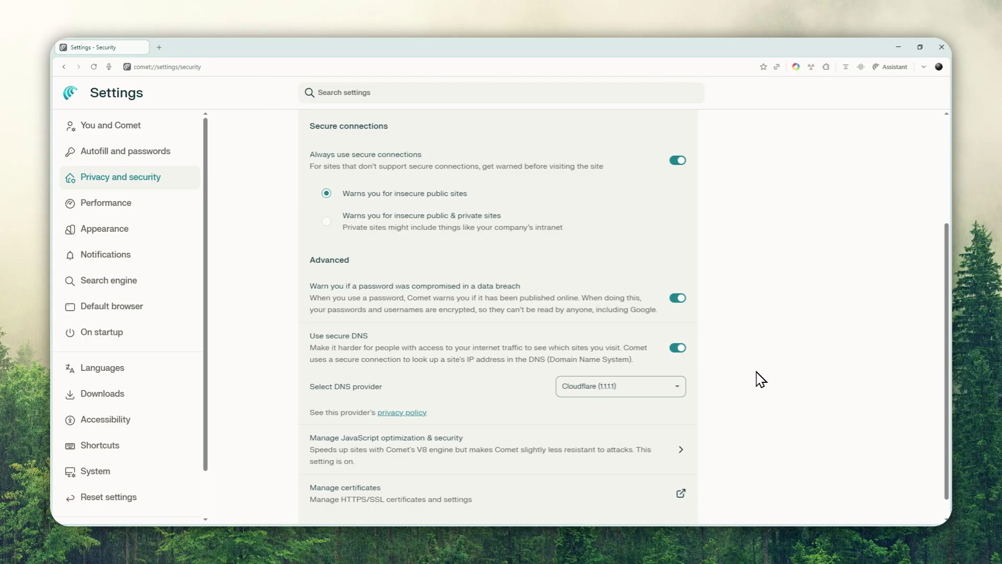
scroll(470, 204, up, 3)
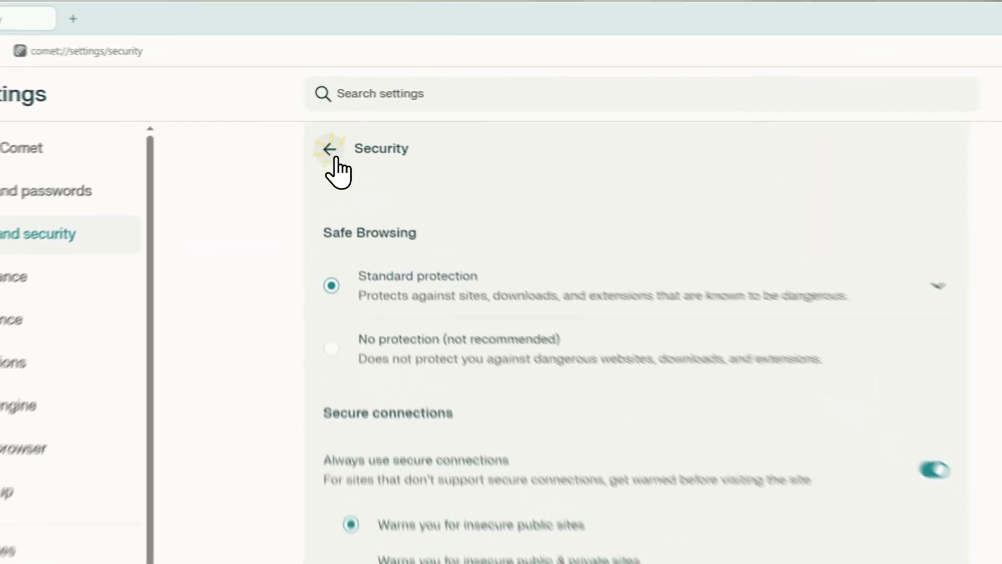
- Under Privacy and security > Third-party cookies, enable and confirm 'Send a Do Not Track request'
click(315, 128)
scroll(522, 300, down, 5)
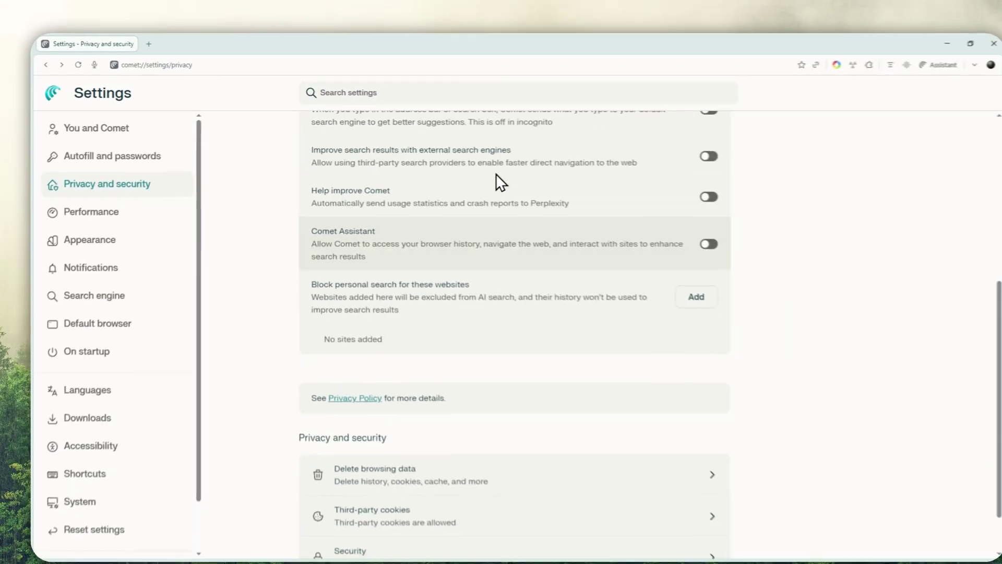
scroll(503, 244, down, 1)
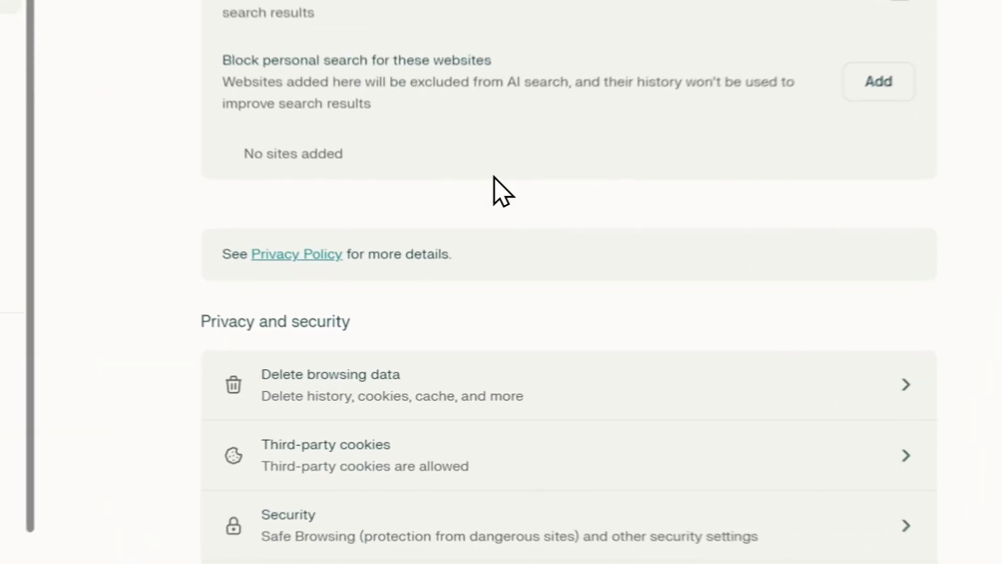
click(372, 447)
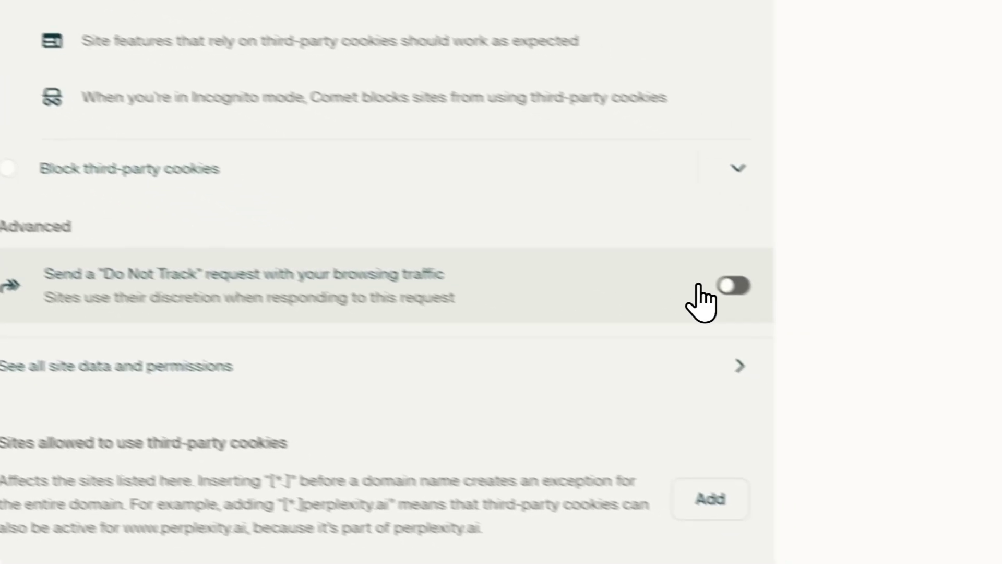
click(968, 381)
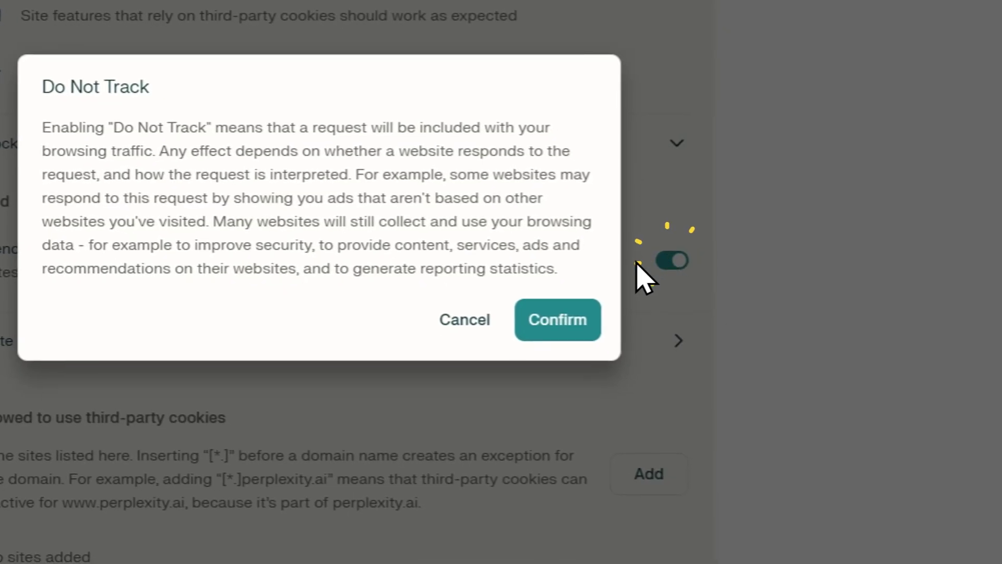
click(564, 326)
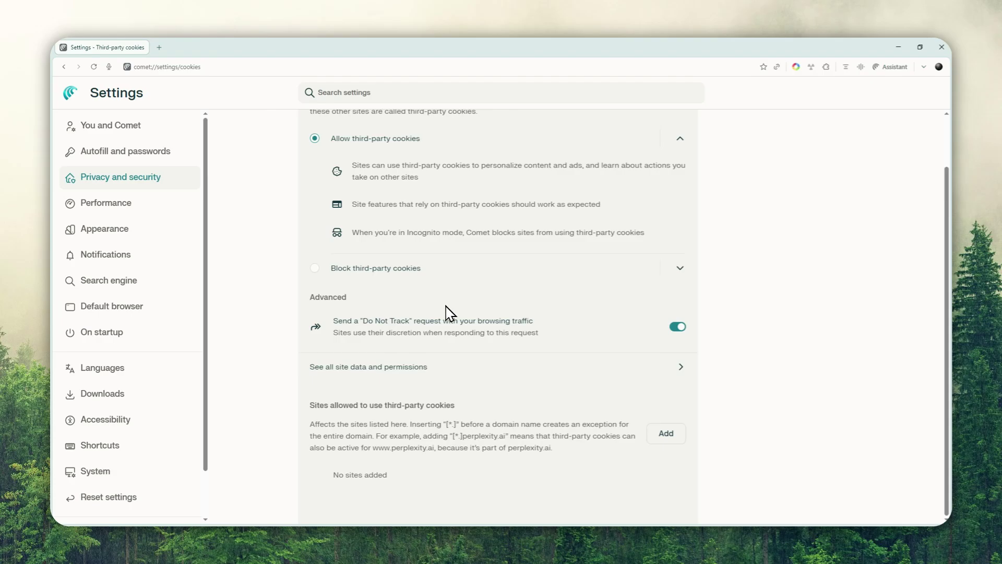
scroll(308, 156, up, 1)
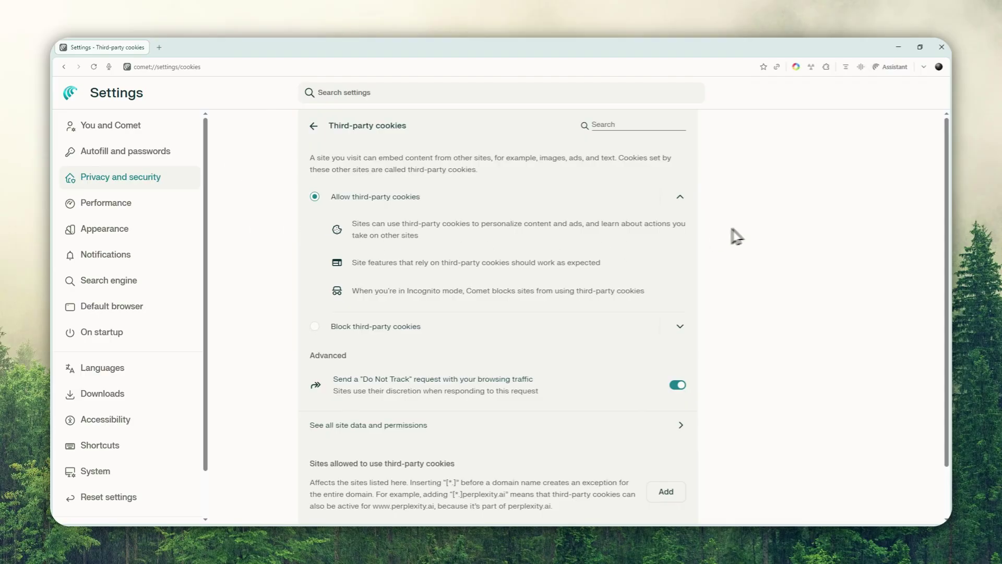
- View the installed extensions, then open a new tab beside the settings
click(825, 66)
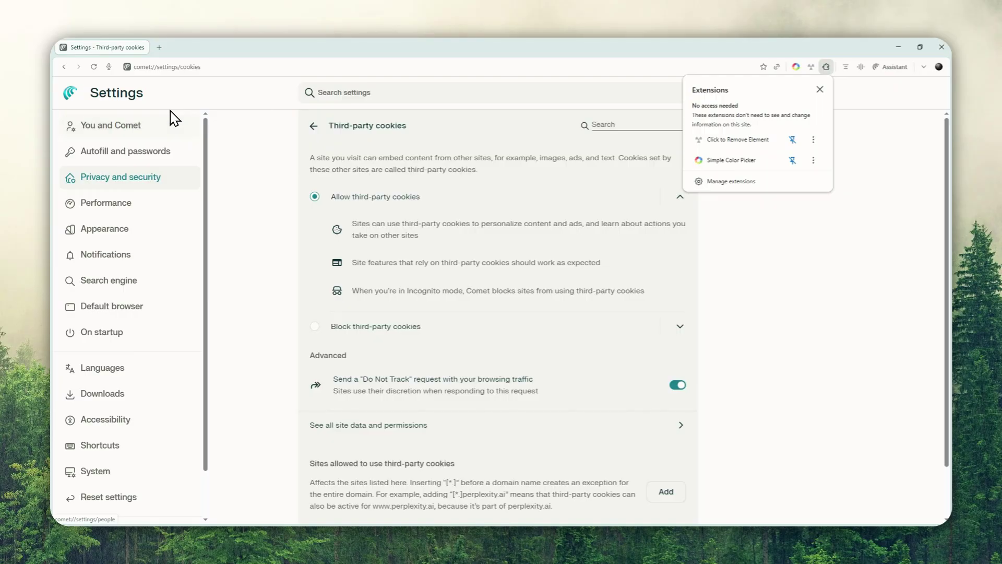
click(159, 48)
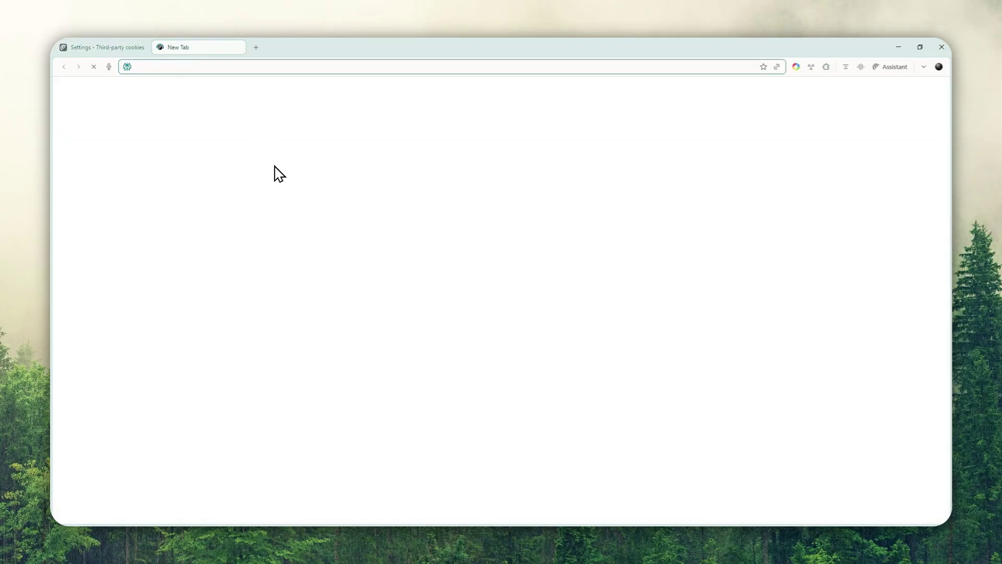